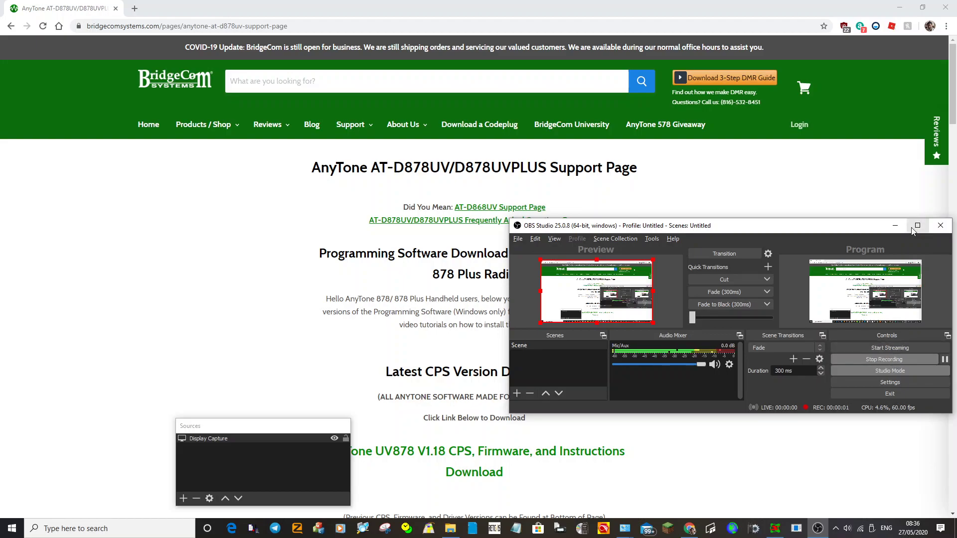
Step: Minimize OBS Studio to reveal the full BridgeCom AnyTone AT-D878UV support page
left_click(895, 225)
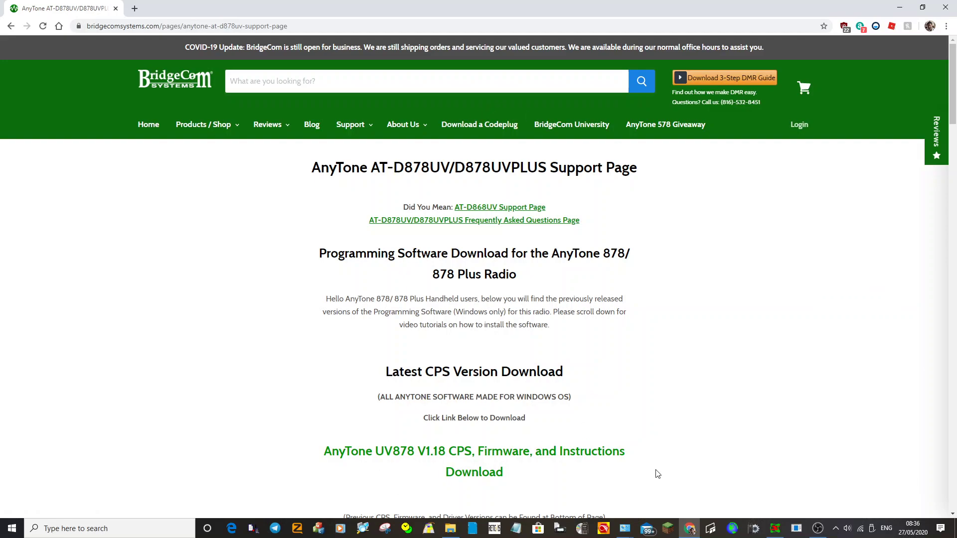
Step: Switch to the CPS, reset to a new blank codeplug, and expand the Digital branch
left_click(603, 529)
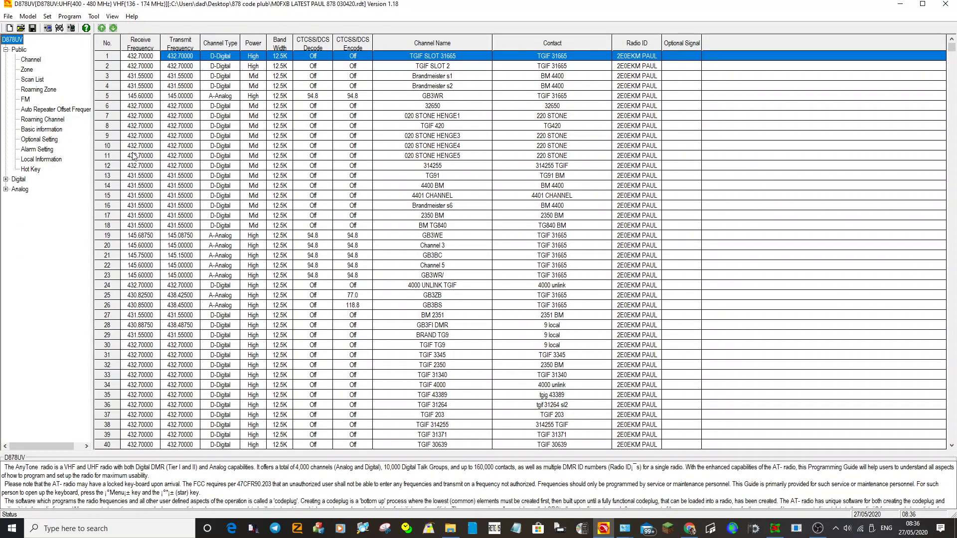
left_click(9, 28)
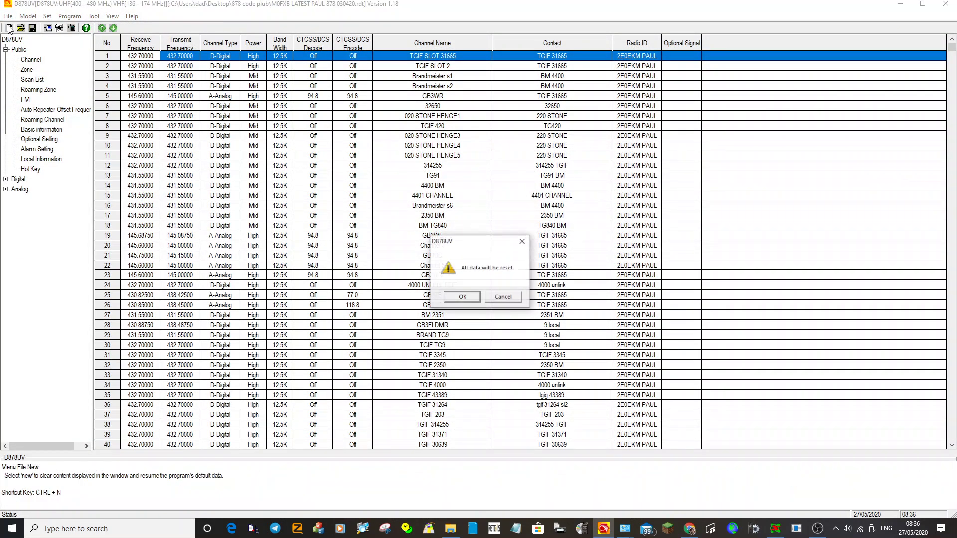
left_click(461, 297)
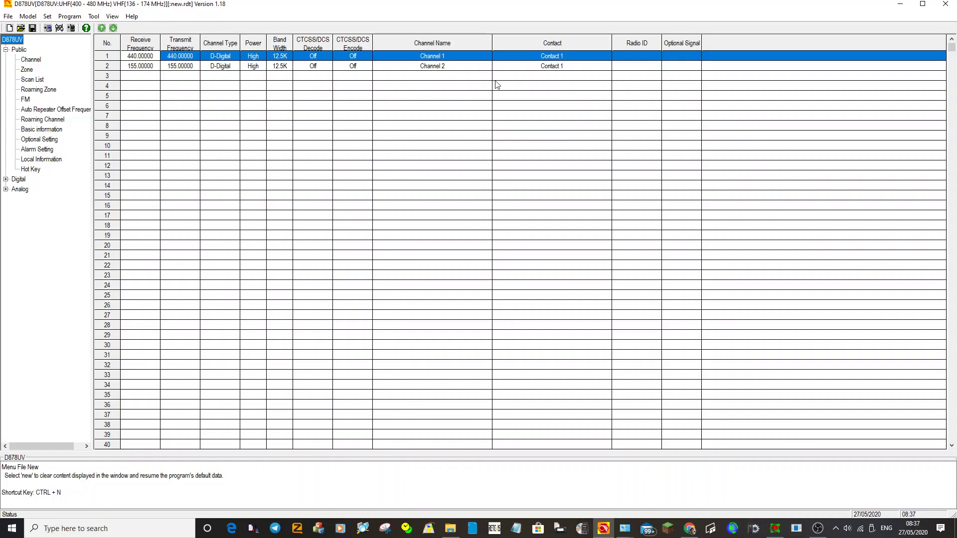
double_click(16, 180)
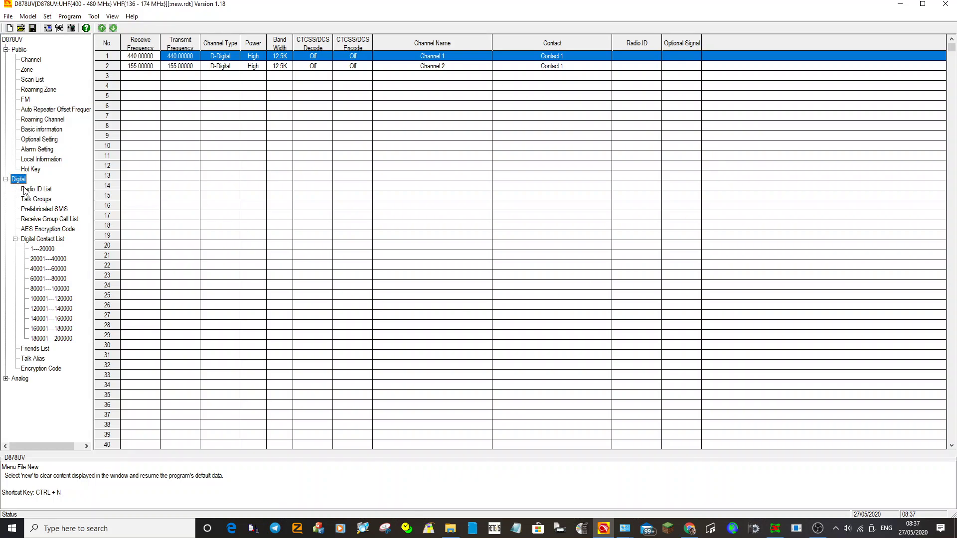
Step: Fill Radio ID entry 1 with the operator's DMR ID and call-sign name
left_click(24, 190)
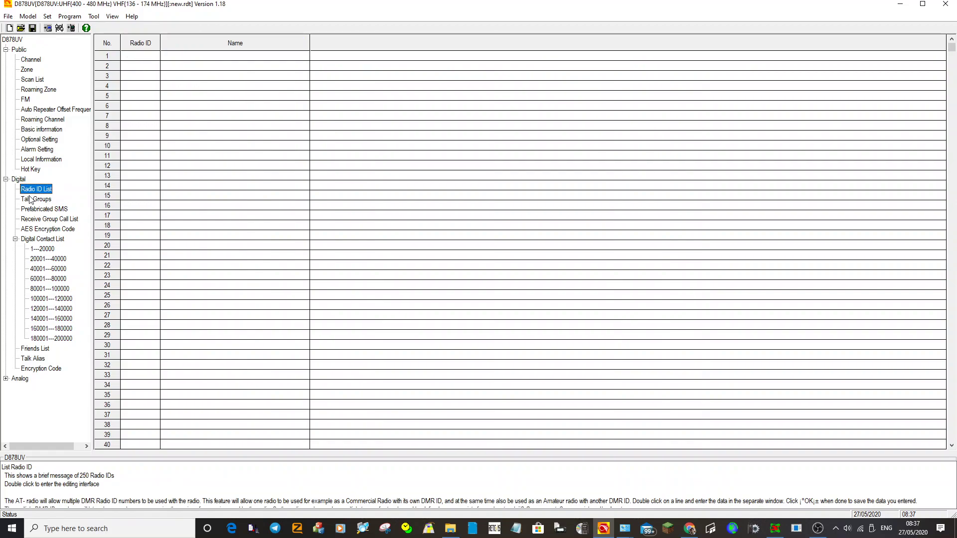
double_click(194, 57)
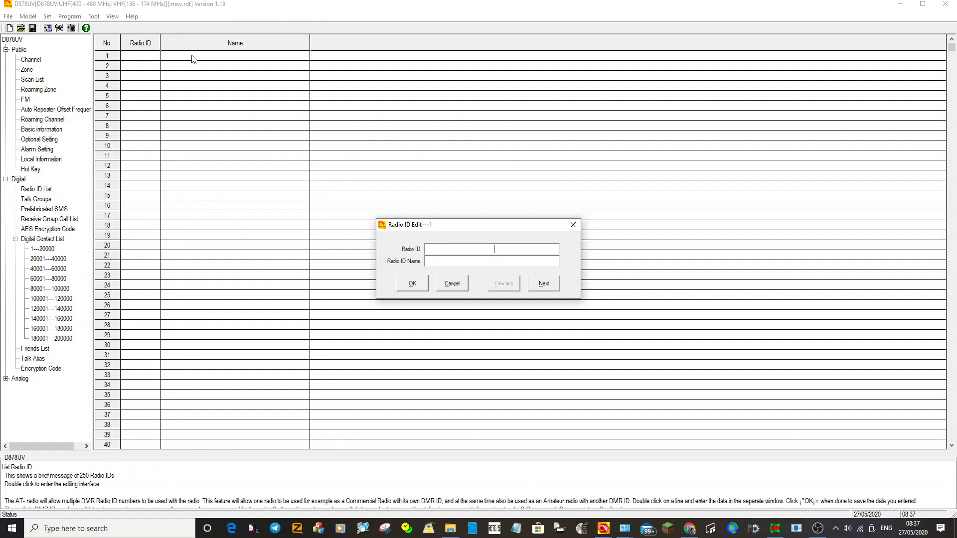
type("12345")
left_click(468, 263)
type("M0FXB ANDREAS")
left_click(408, 283)
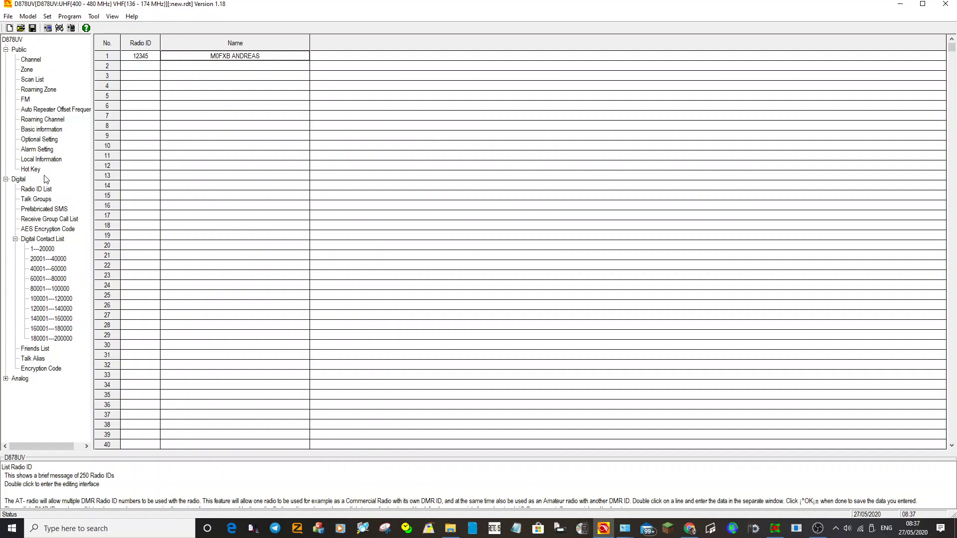
Step: Rename channel 1 in the channel list to HOTSPOT
left_click(31, 59)
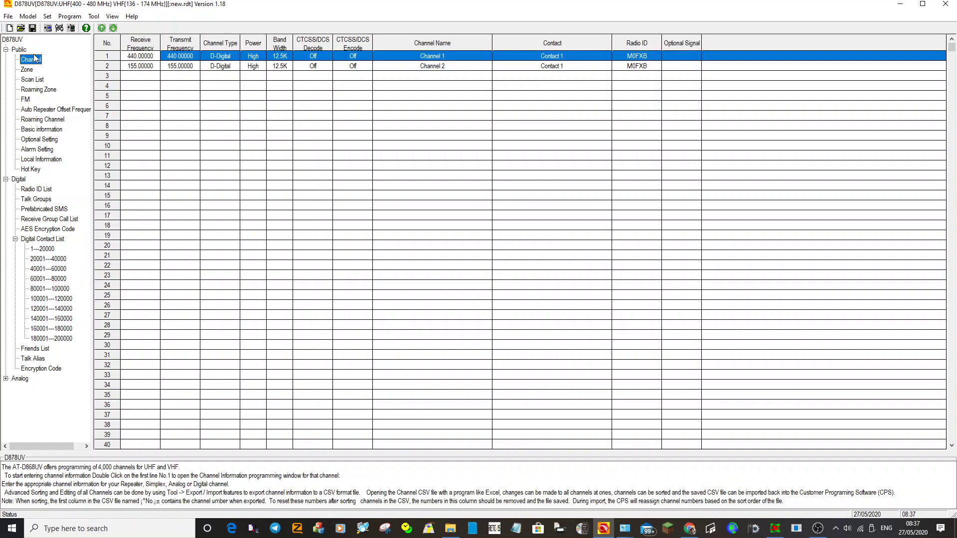
double_click(282, 59)
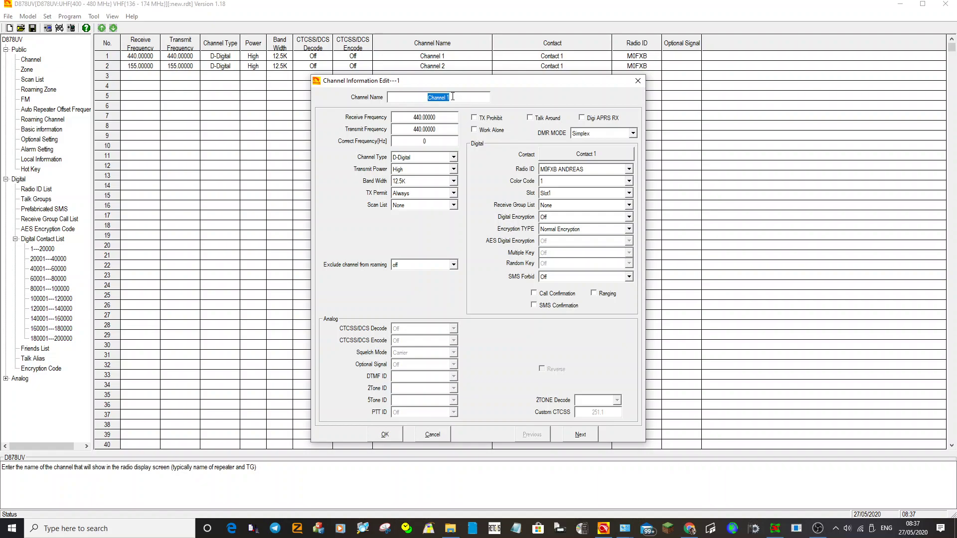
type("HOTSPOT")
left_click(379, 434)
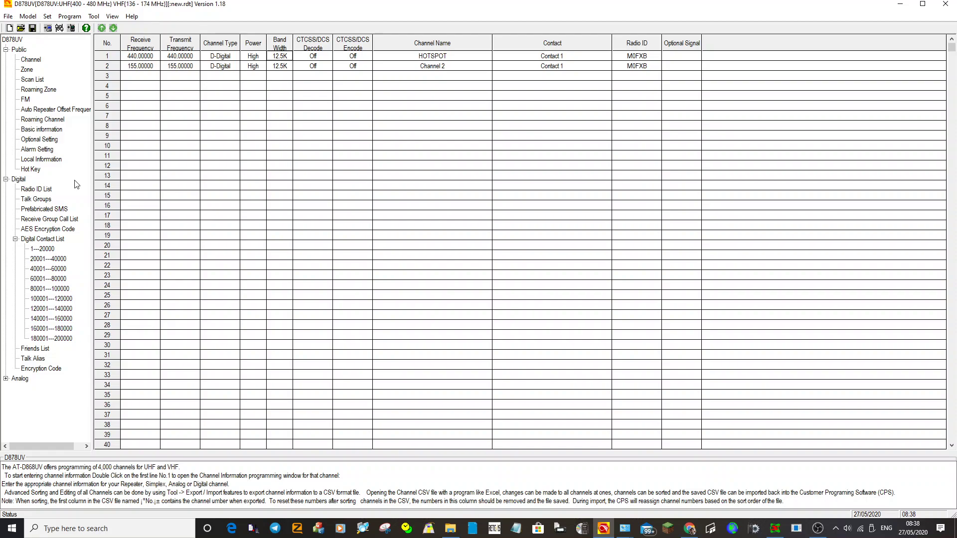
Step: Create zone 1 named HOTSPOT with the HOTSPOT channel as its only member
left_click(27, 70)
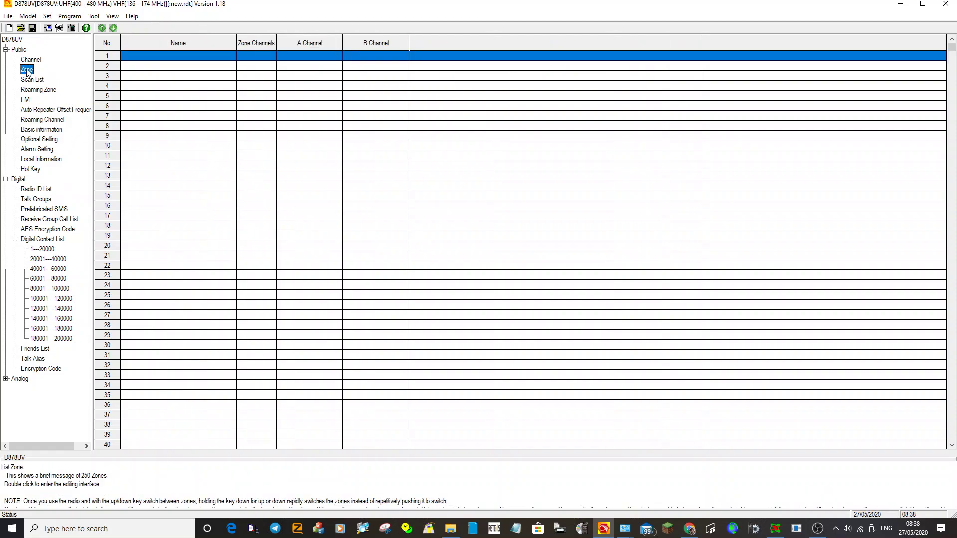
double_click(184, 56)
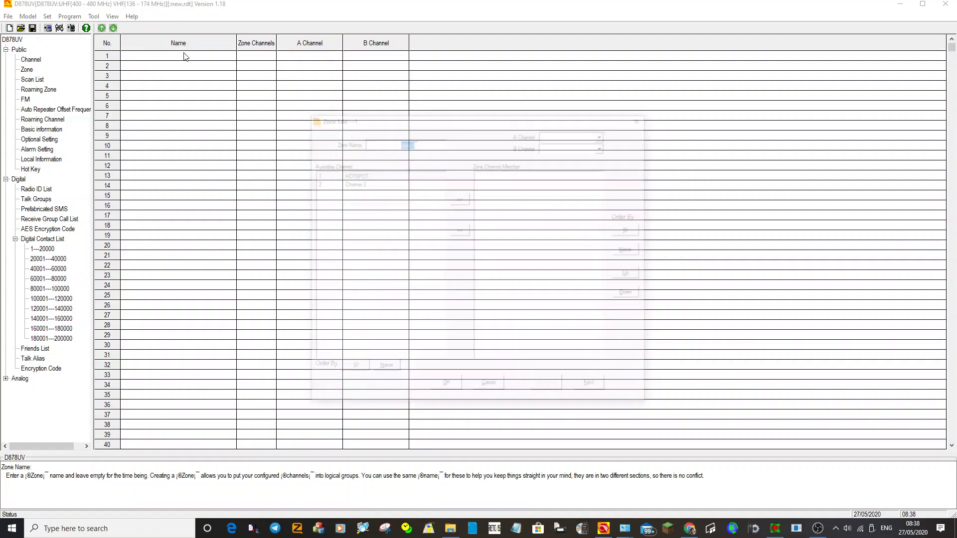
type("HOTSPOT")
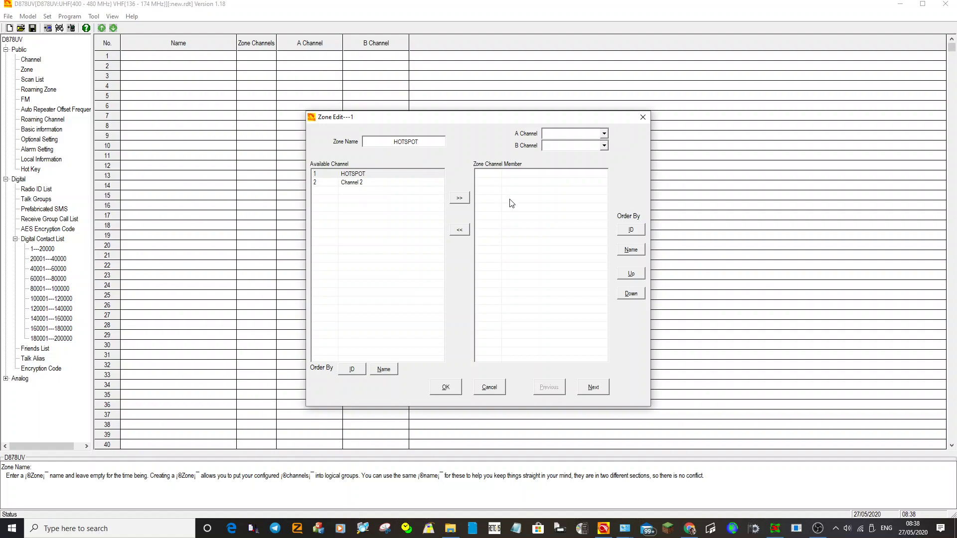
left_click(348, 175)
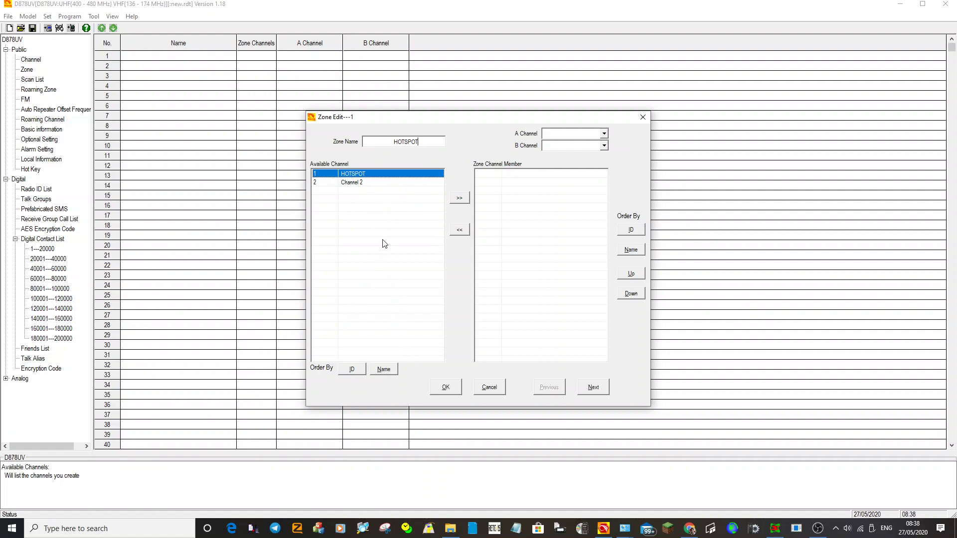
left_click(455, 199)
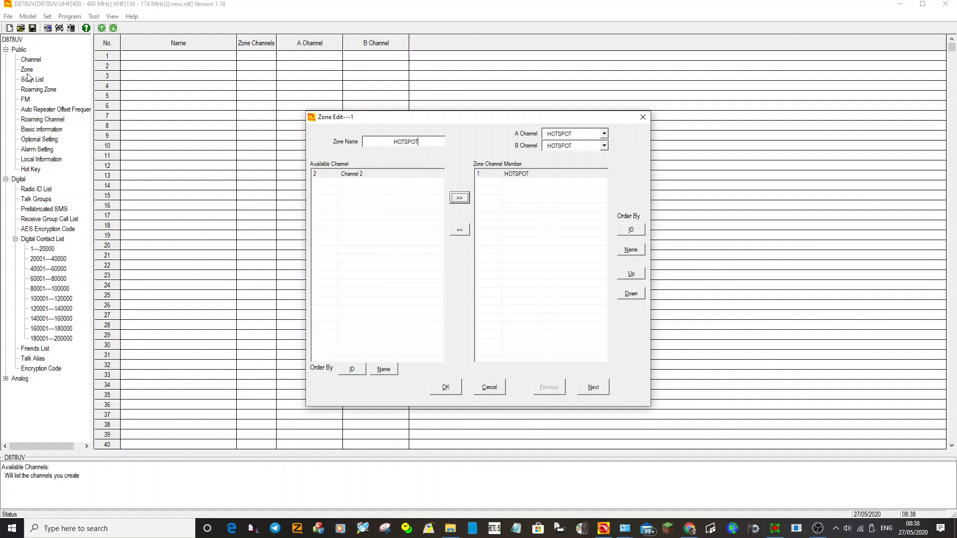
left_click(446, 387)
left_click(31, 60)
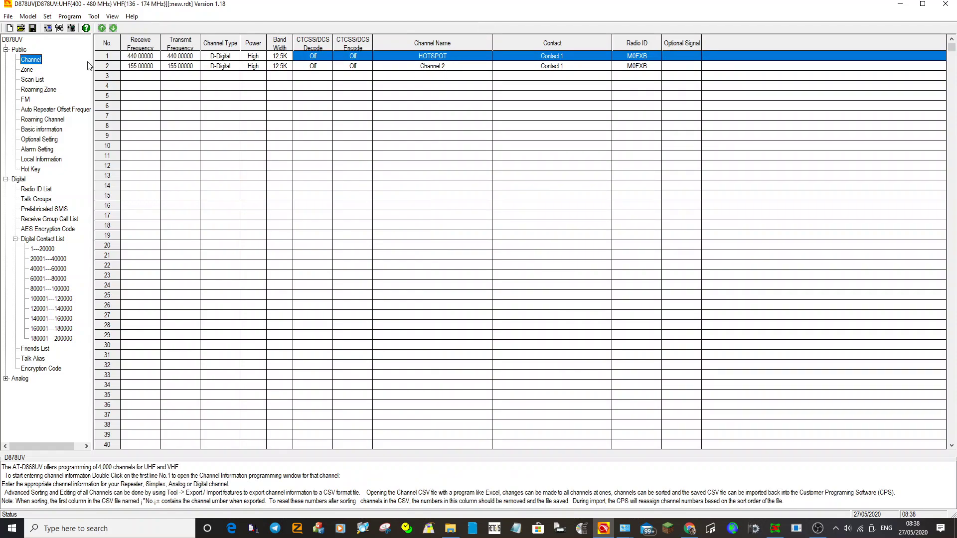
left_click(29, 71)
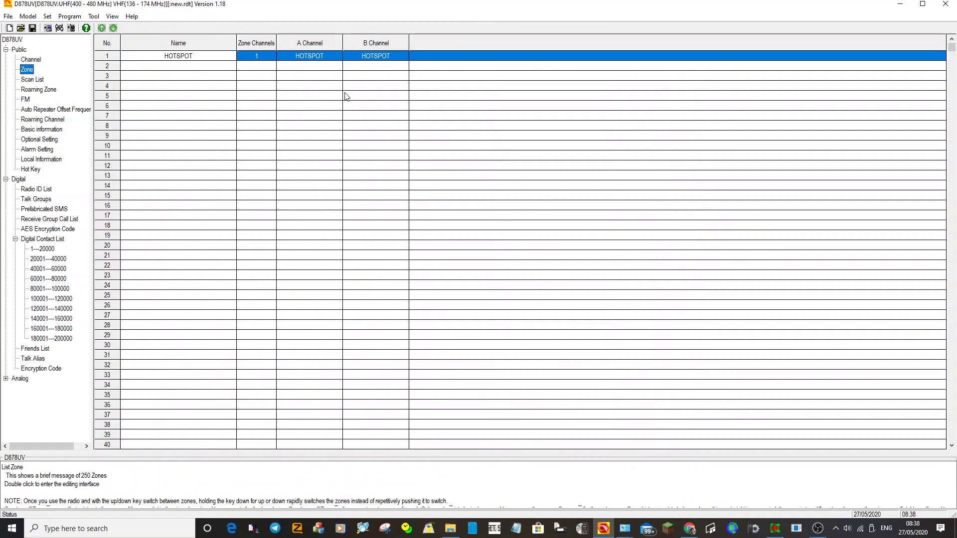
Step: Change talk group 1 from Contact 1 to TG9 with DMR ID 9
left_click(33, 201)
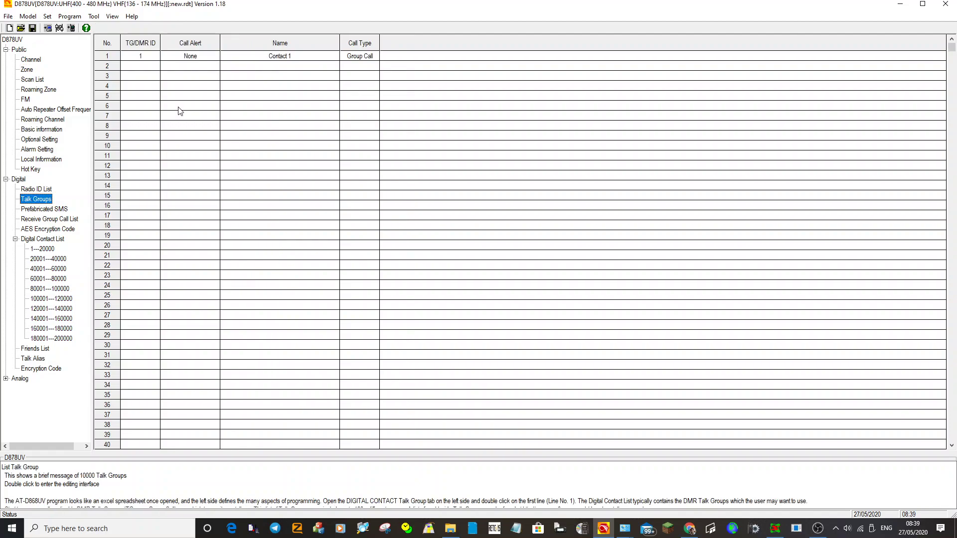
double_click(258, 59)
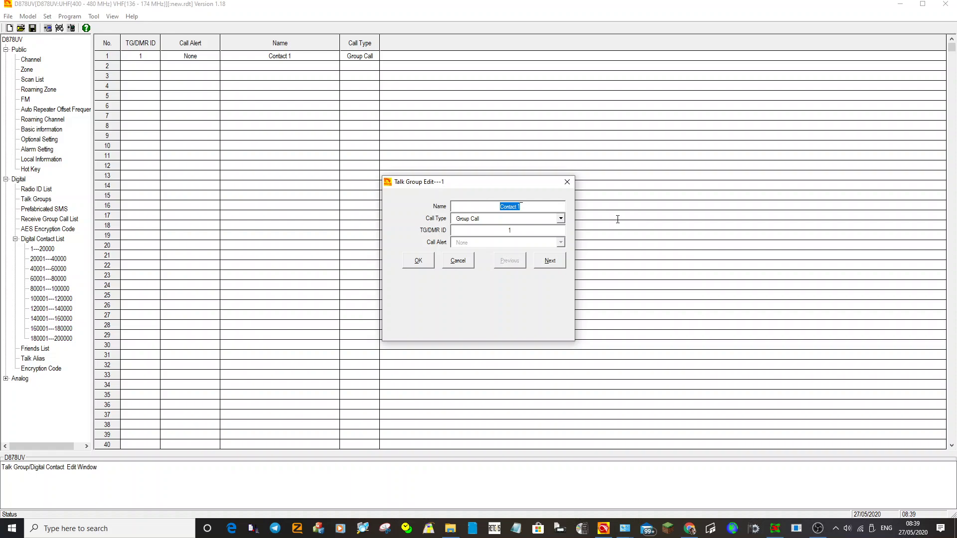
type("TG9")
double_click(519, 228)
left_click(418, 260)
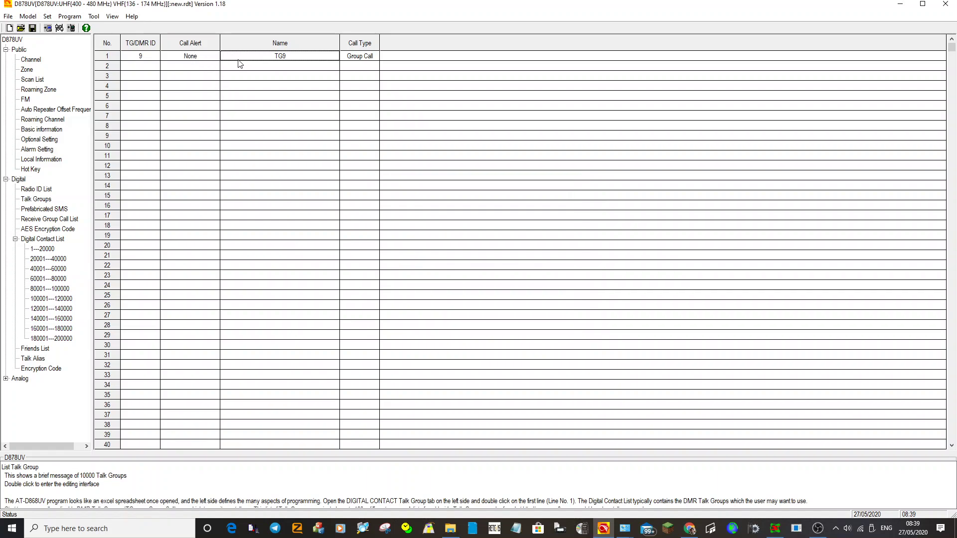
Step: Check that the HOTSPOT channel's contact is TG9 and save the channel
left_click(40, 60)
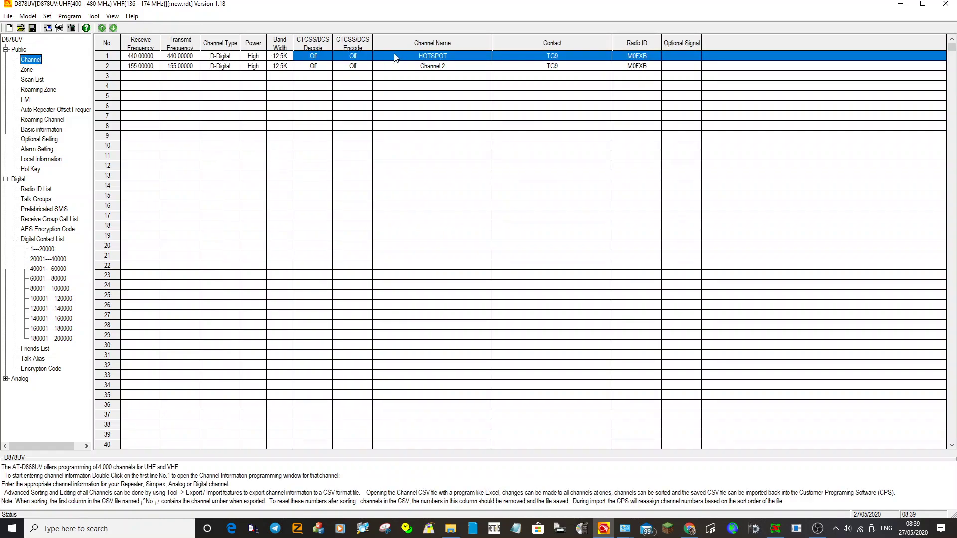
double_click(424, 60)
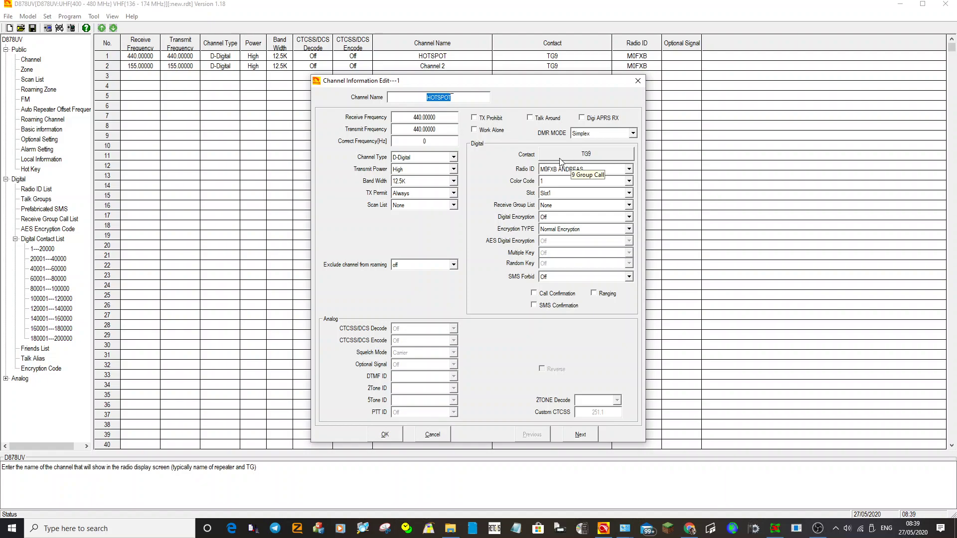
left_click(583, 155)
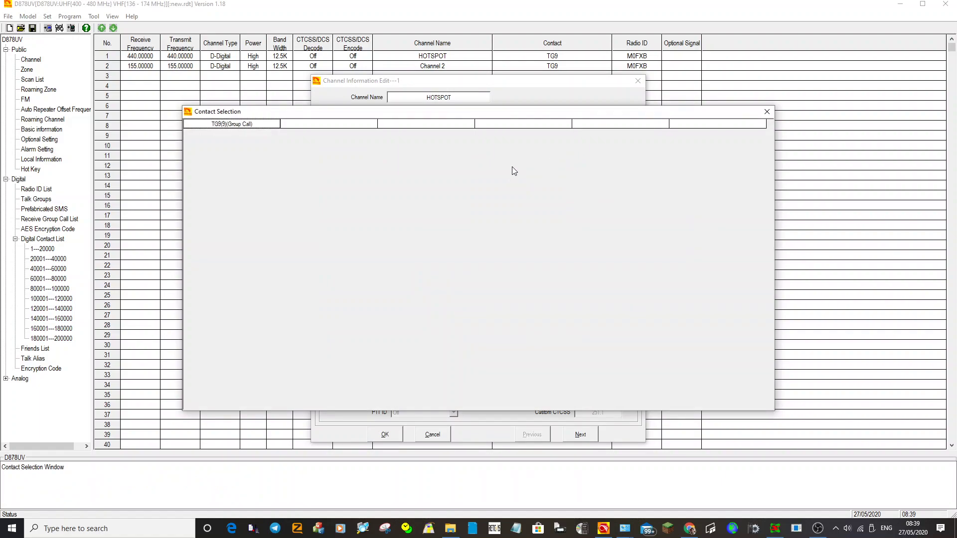
left_click(767, 111)
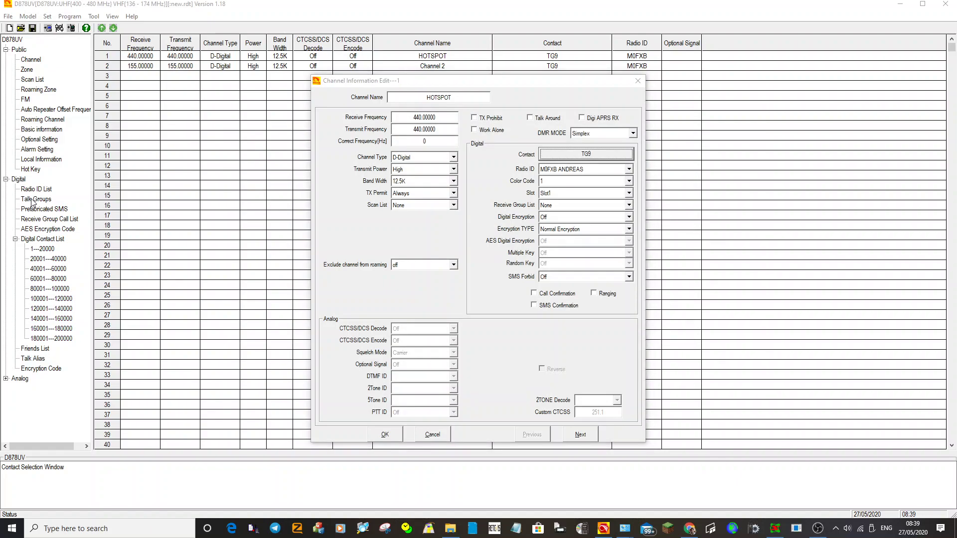
left_click(382, 435)
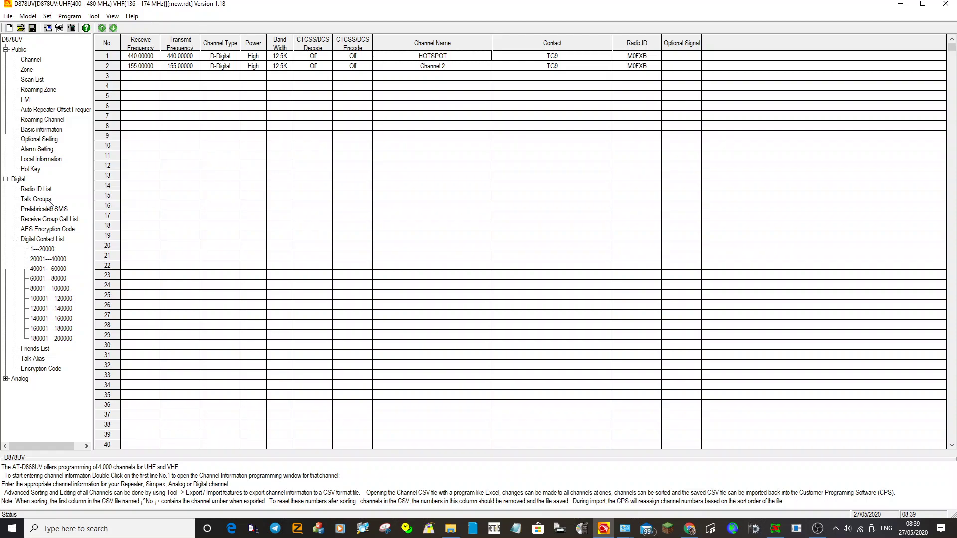
Step: Add talk group 2 named TG91 with DMR ID 91
left_click(50, 201)
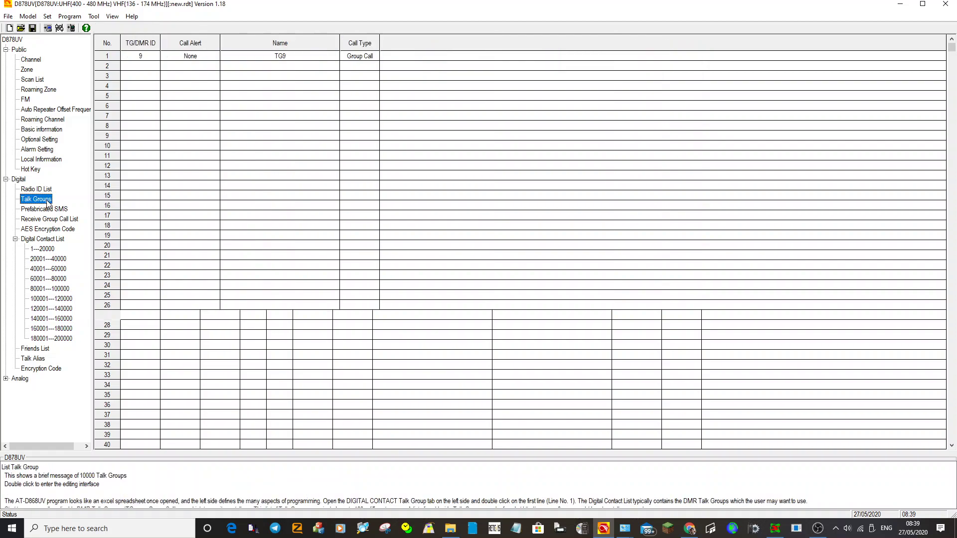
double_click(294, 67)
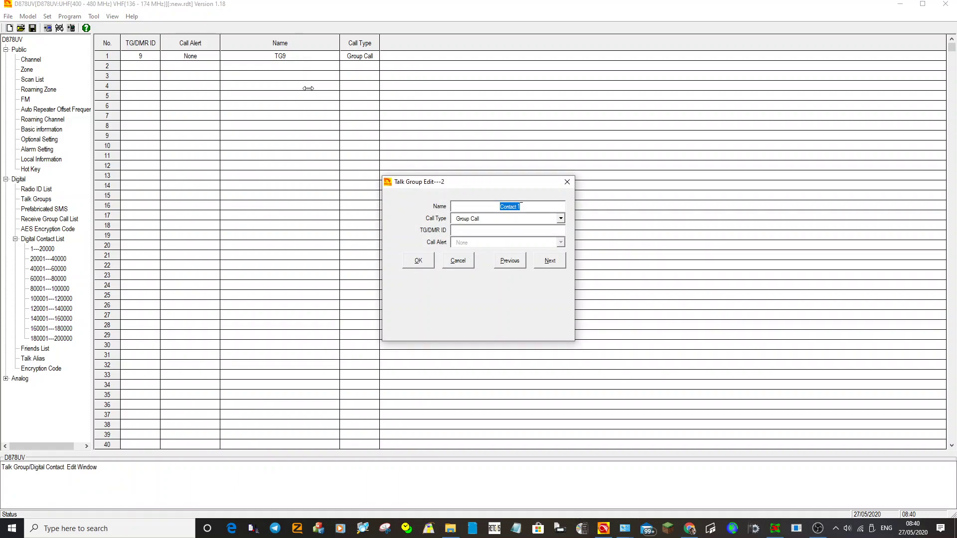
type("TG91")
left_click(494, 232)
type("91")
left_click(419, 260)
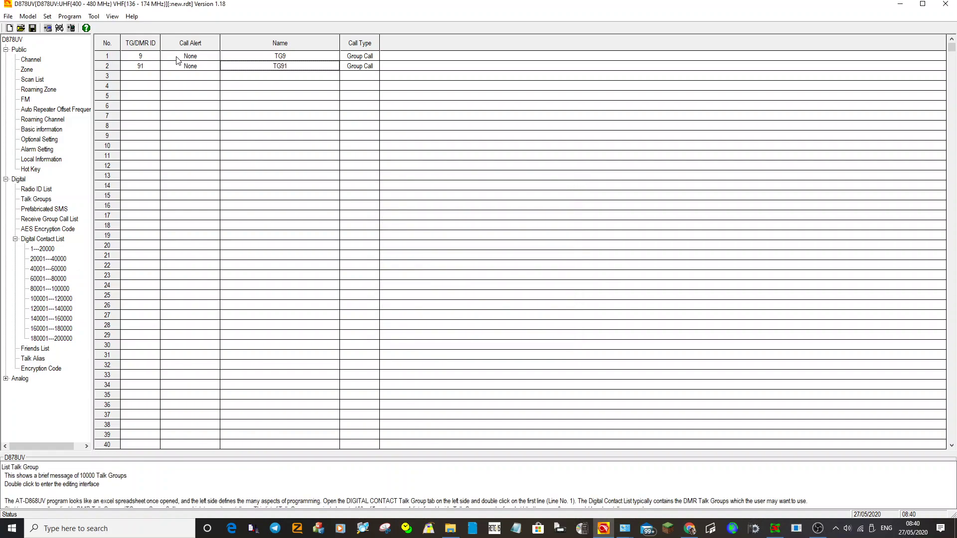
left_click(39, 61)
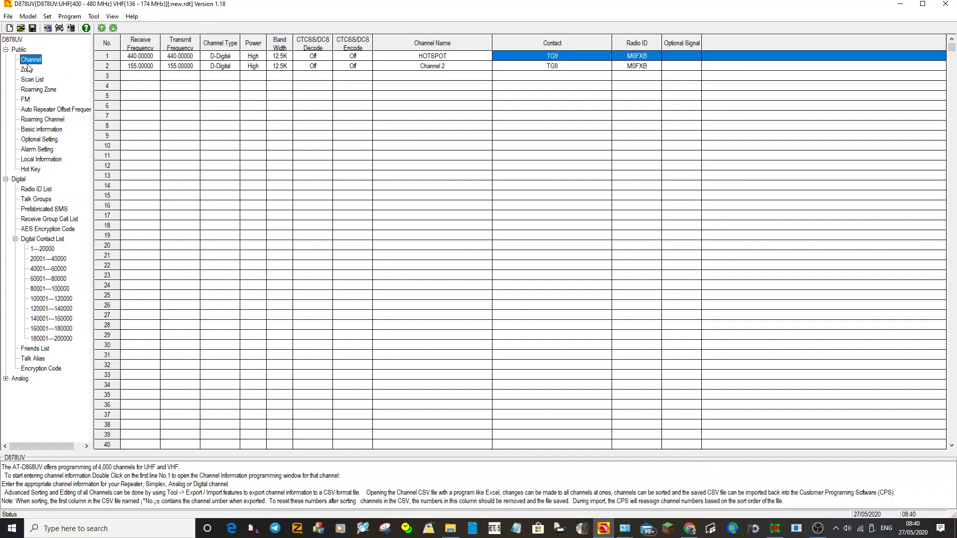
Step: Set the HOTSPOT channel's transmit power to Mid and save it
double_click(187, 58)
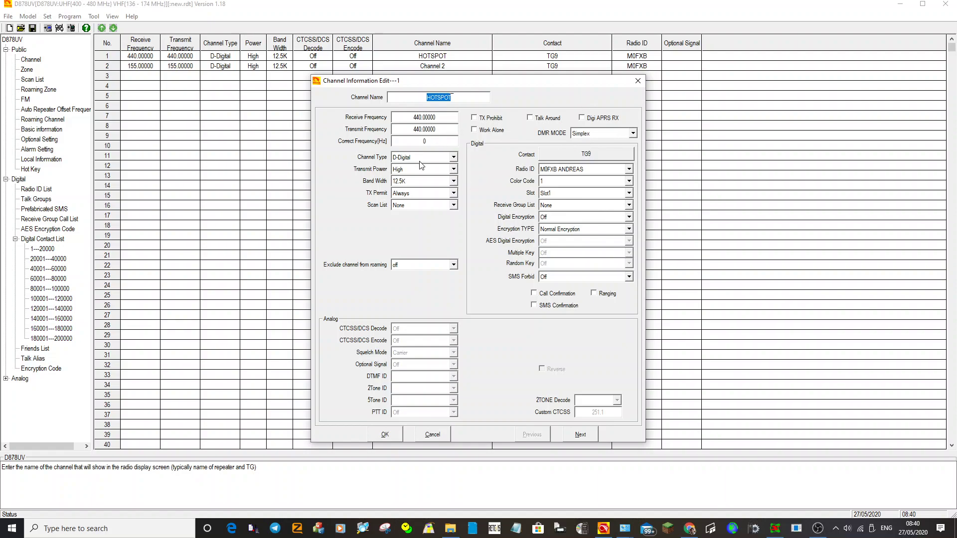
left_click(454, 170)
left_click(413, 188)
left_click(385, 435)
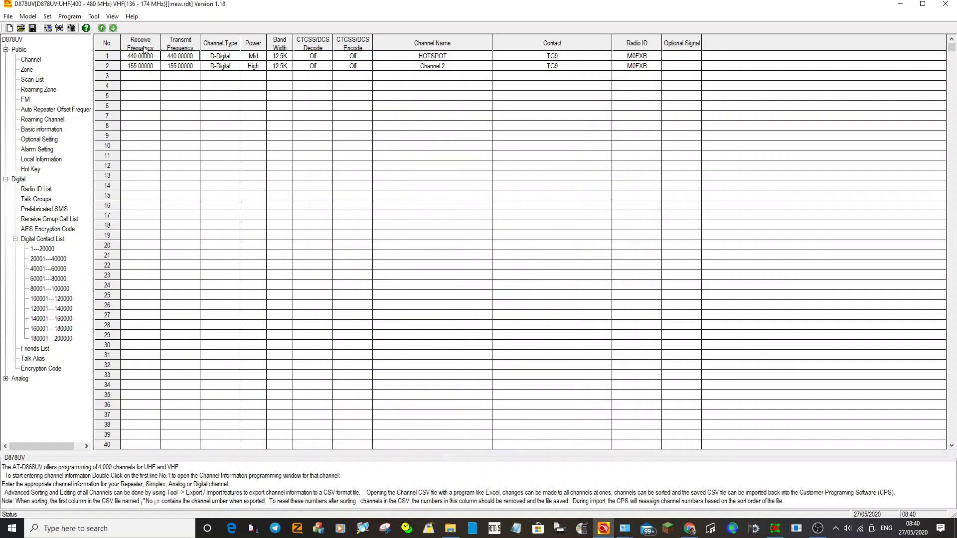
Step: Give channel 2 the TG91 contact and rename it TG91
double_click(217, 69)
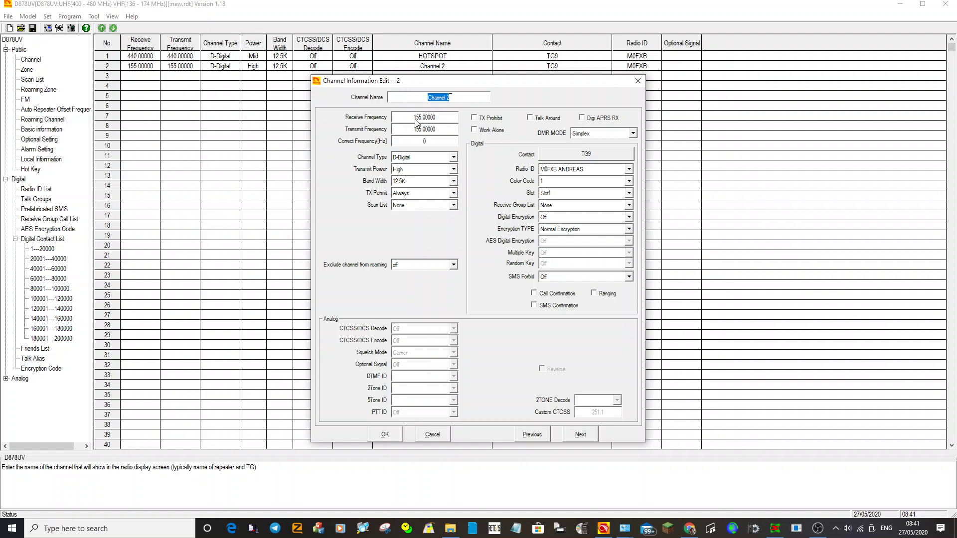
mouse_move(416, 123)
left_mouse_down()
mouse_move(434, 118)
mouse_move(421, 119)
left_mouse_up()
left_click(580, 156)
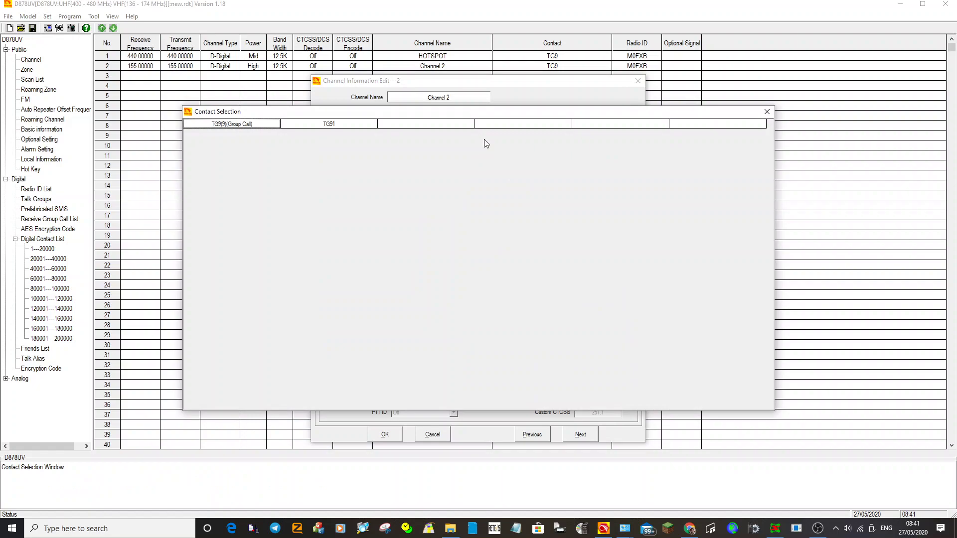
double_click(333, 127)
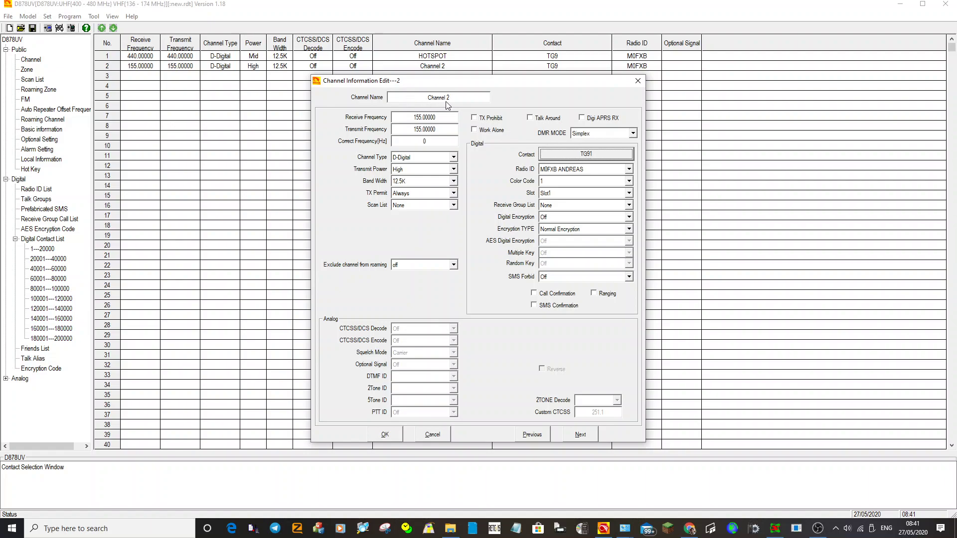
double_click(444, 95)
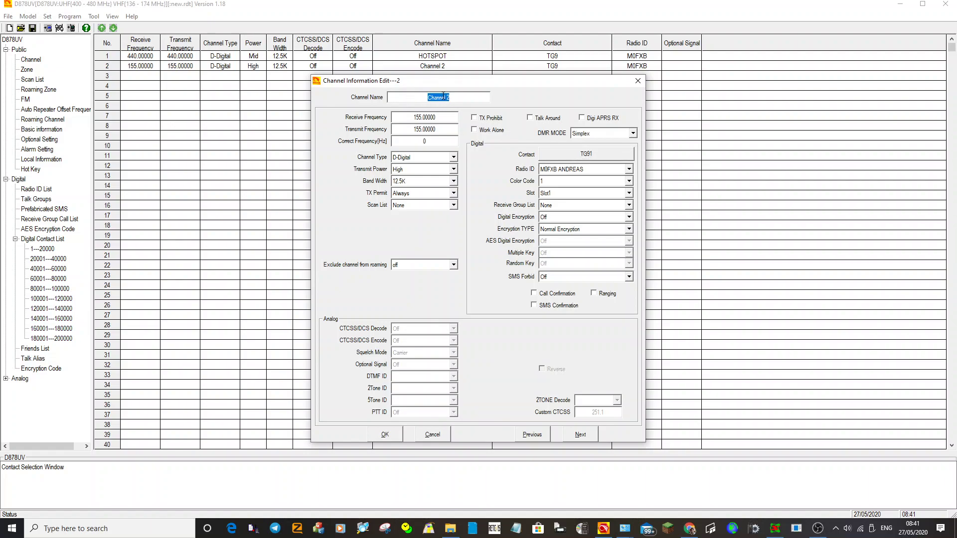
type("TG91")
Step: Save channel 2 as TG91 at 155.00000 with contact TG91
left_click(385, 434)
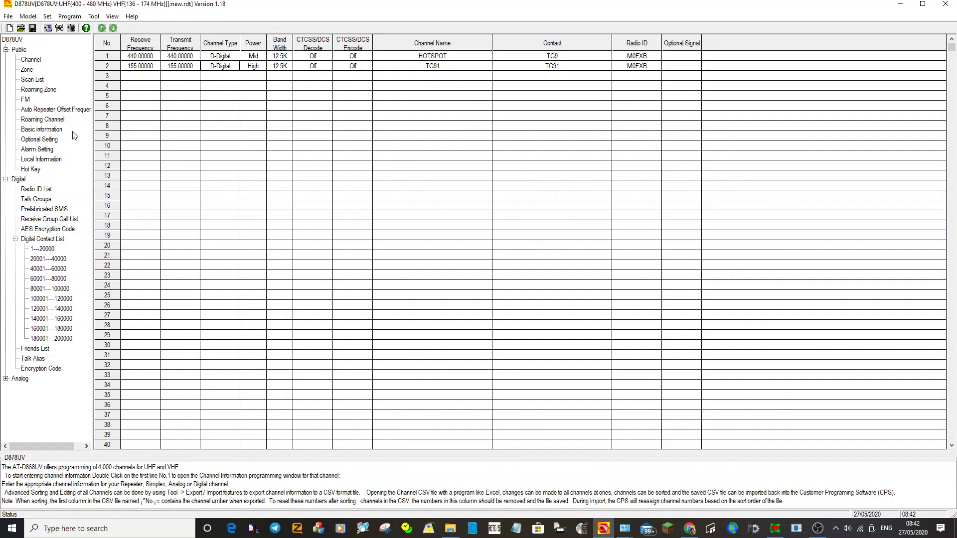
Step: Try adding zone 2 named 'ANALOGUE REPEATE', then close its editor, leaving only HOTSPOT listed
left_click(27, 71)
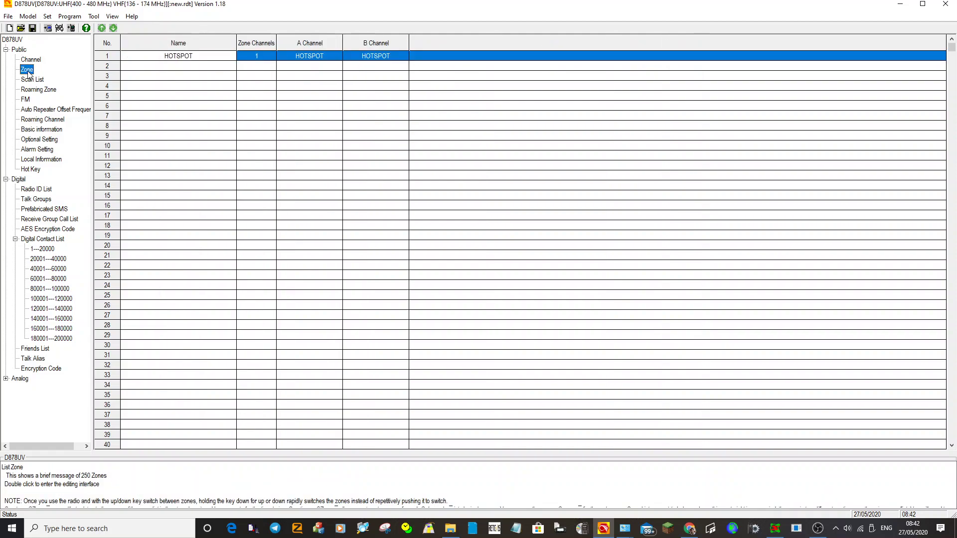
double_click(179, 66)
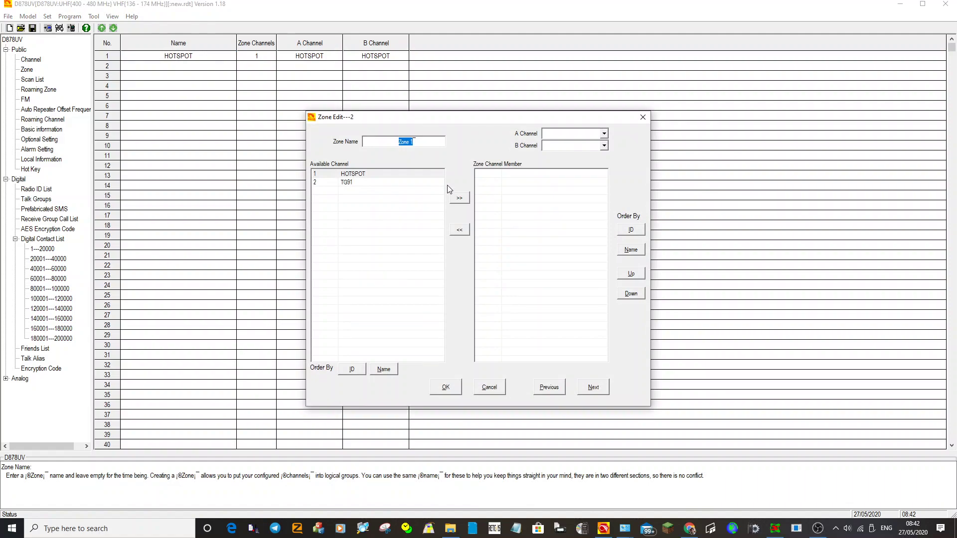
type("ANALOGUE REPEATE")
left_click(446, 388)
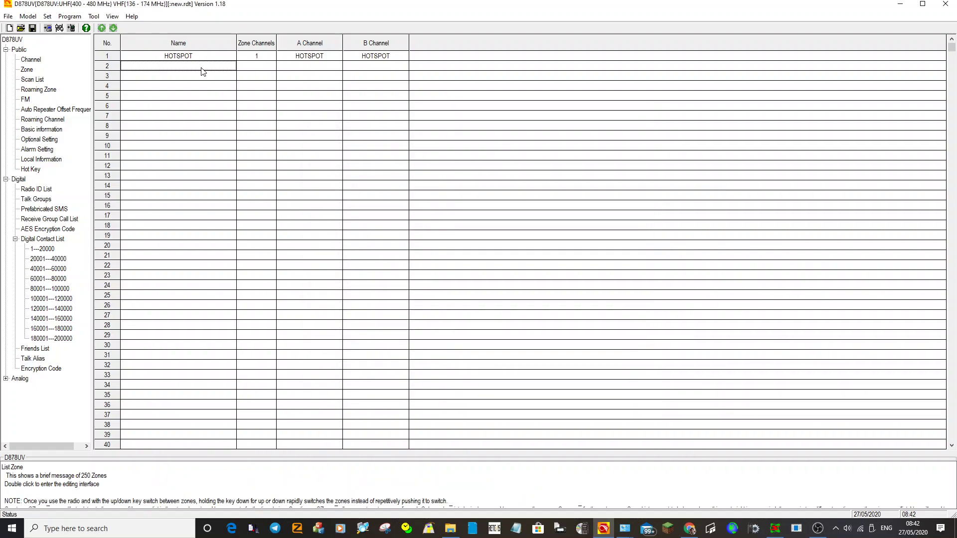
double_click(203, 71)
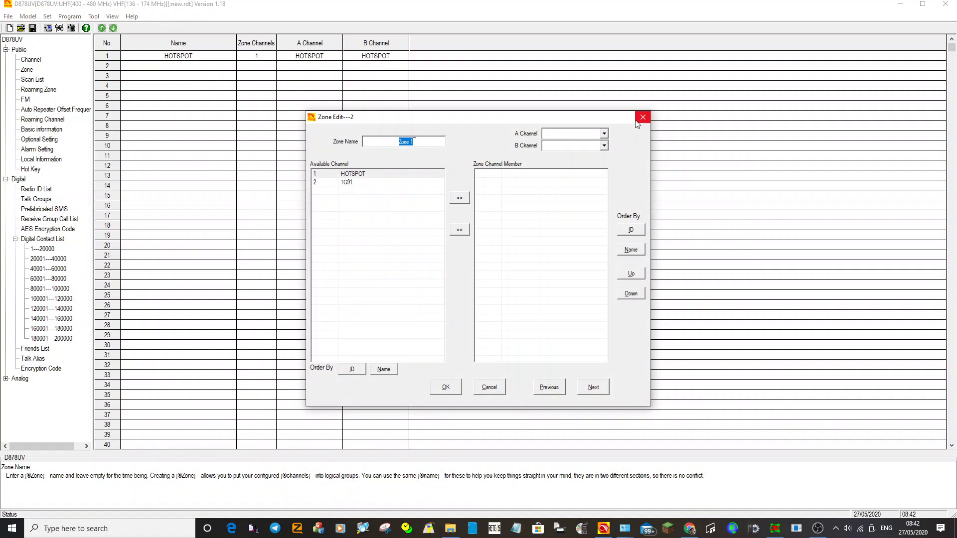
left_click(450, 392)
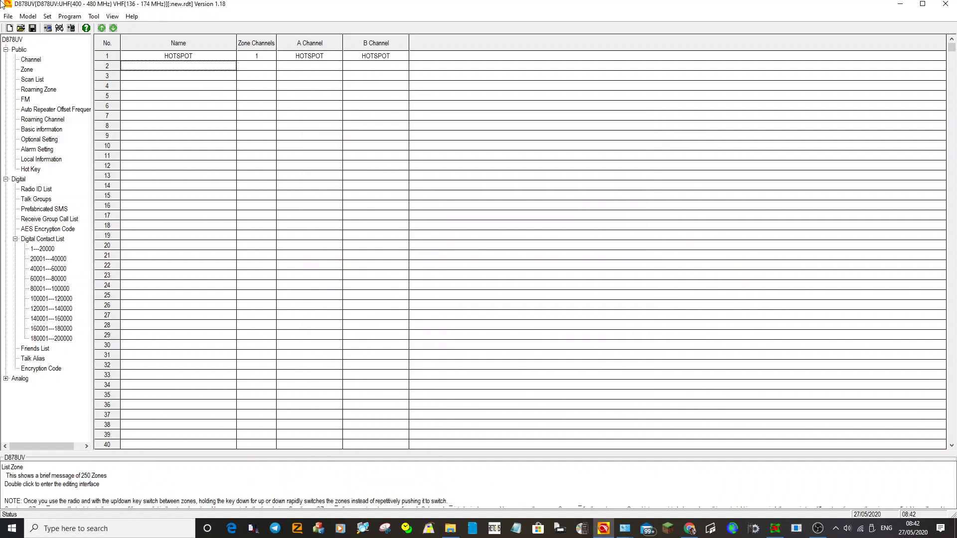
Step: Start a new channel 3 named GB3ZB in the channel list
left_click(31, 59)
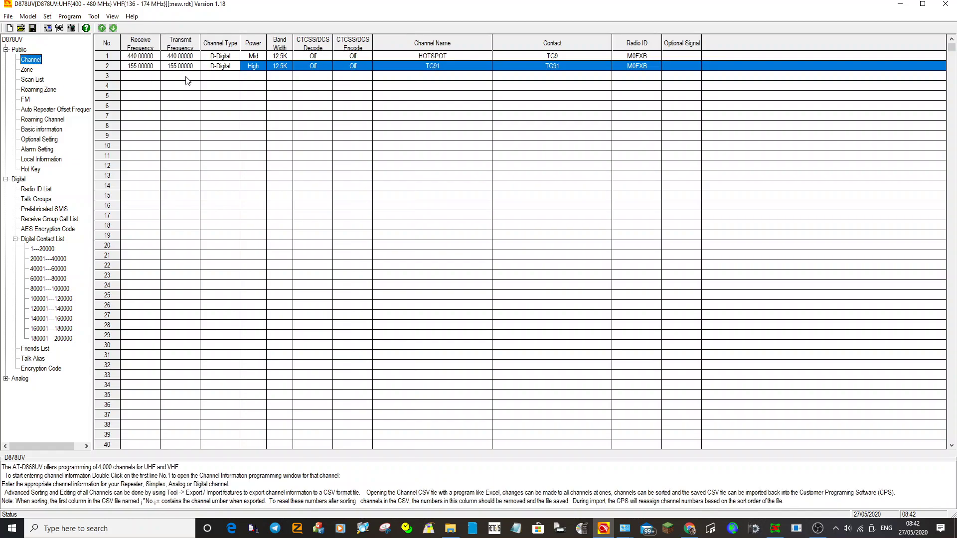
double_click(188, 77)
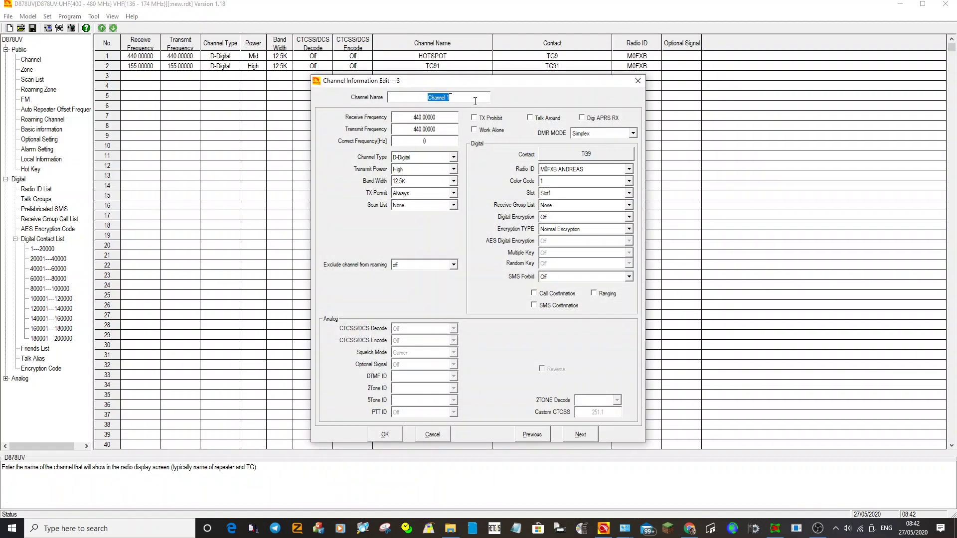
type("GB")
type("32")
type("B")
Step: Set channel 3's receive frequency to 430.825 and transmit frequency to 434.825
double_click(433, 118)
type("0.825")
left_click(440, 131)
type("435")
key("BackSpace")
type("4.825")
Step: Make GB3ZB an analog channel with a CTCSS 77.0 encode tone
left_click(454, 158)
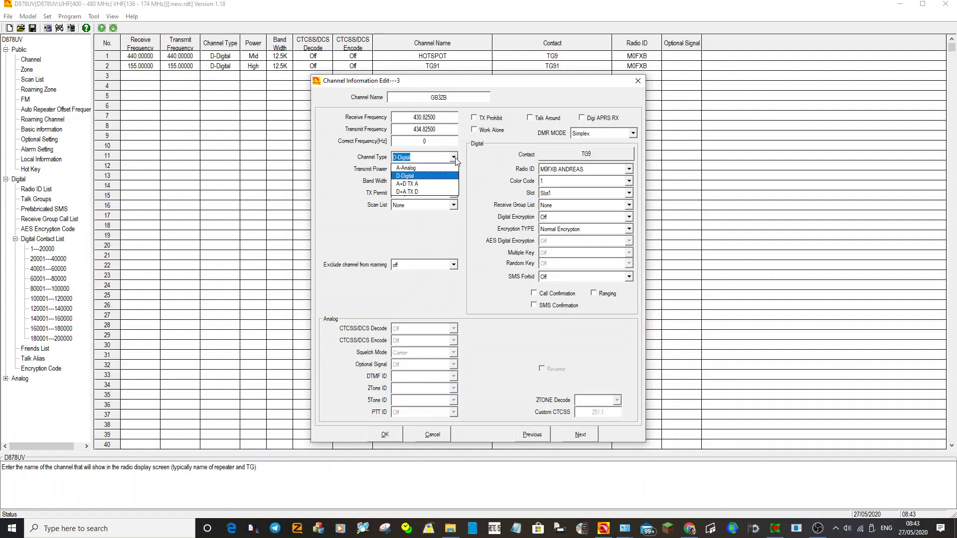
left_click(430, 168)
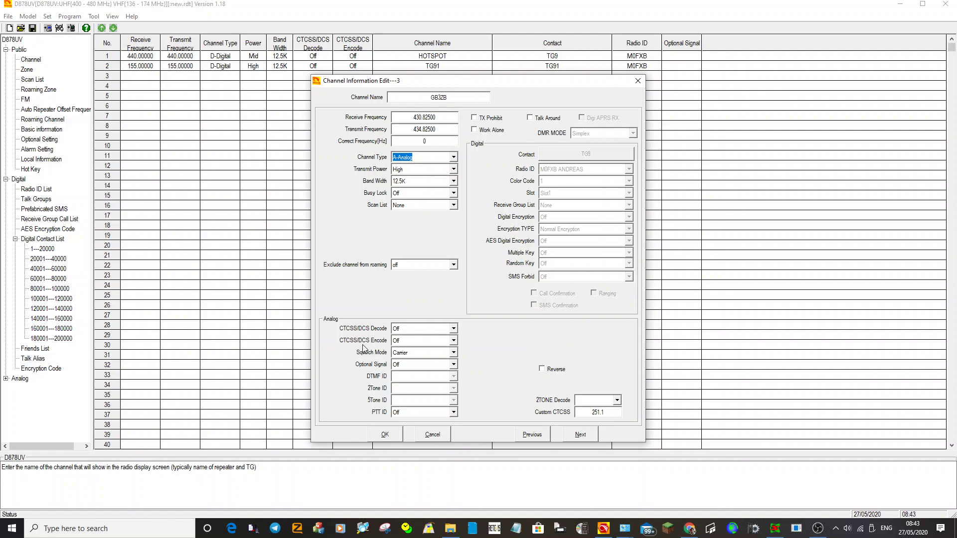
left_click(455, 342)
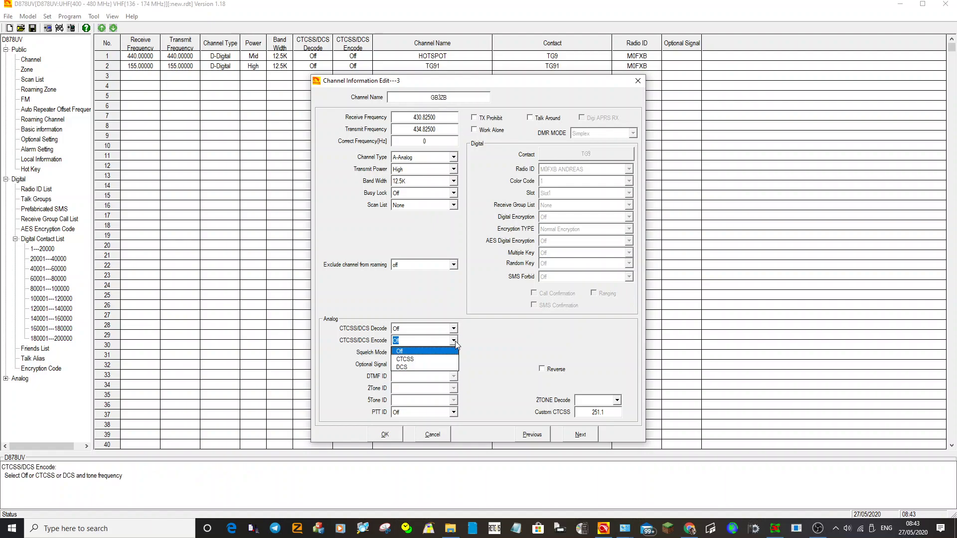
left_click(421, 359)
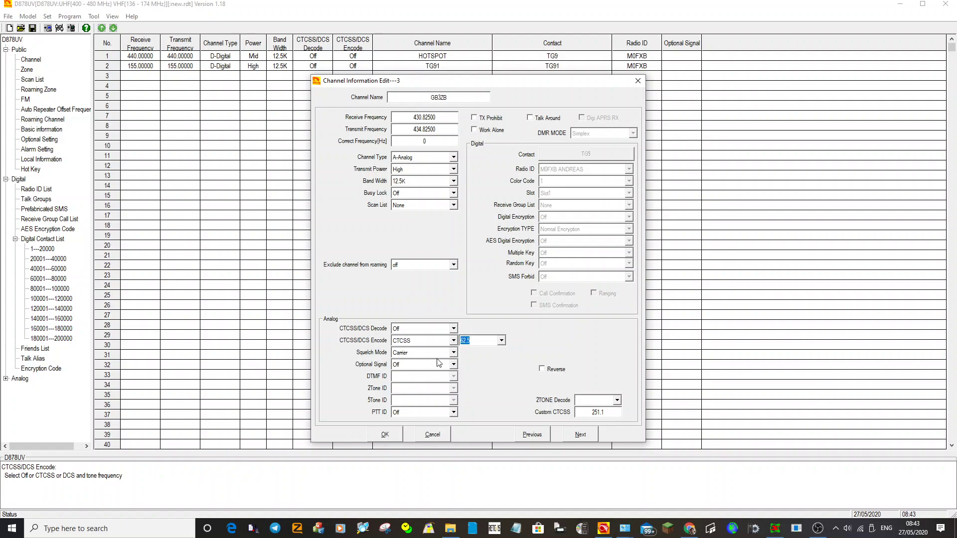
left_click(500, 342)
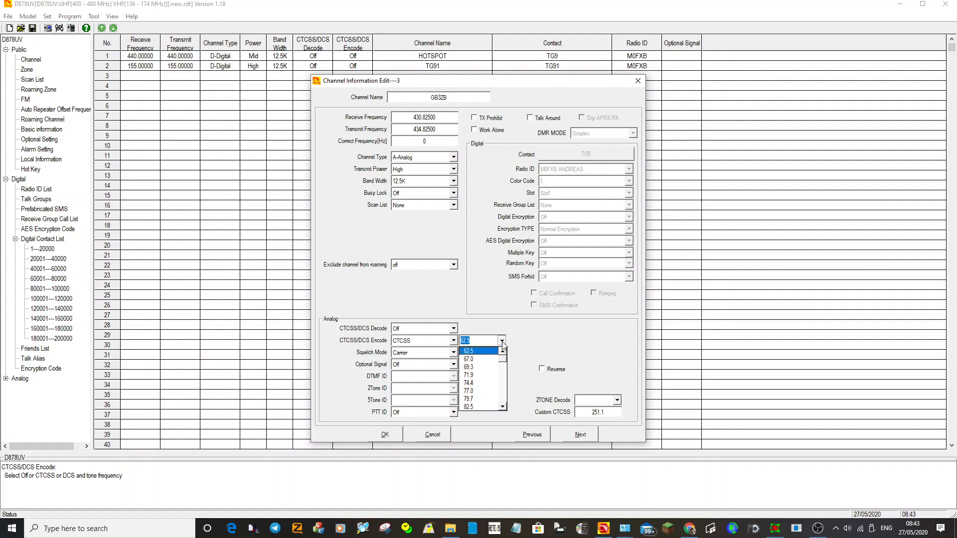
left_click(481, 391)
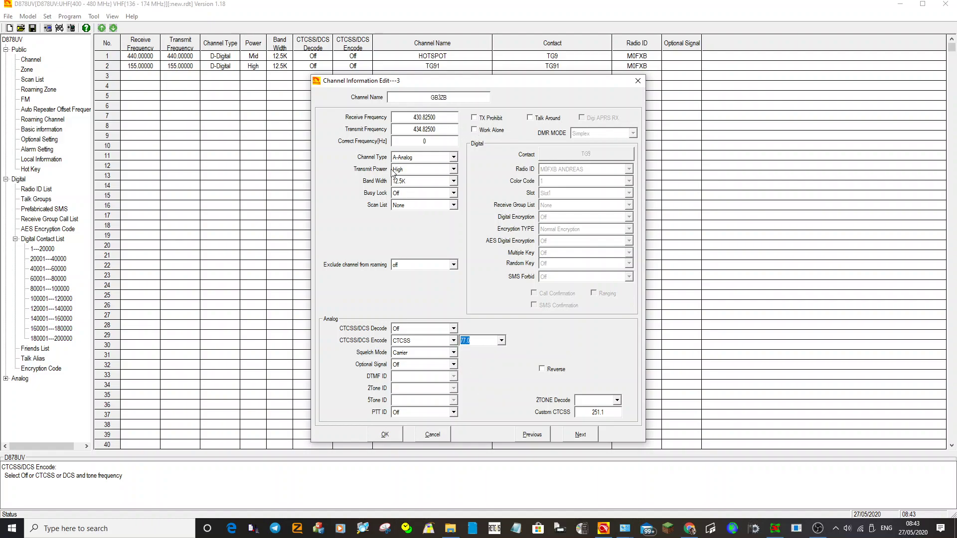
Step: Set GB3ZB's transmit power to Mid with scan list None, and save it
left_click(453, 171)
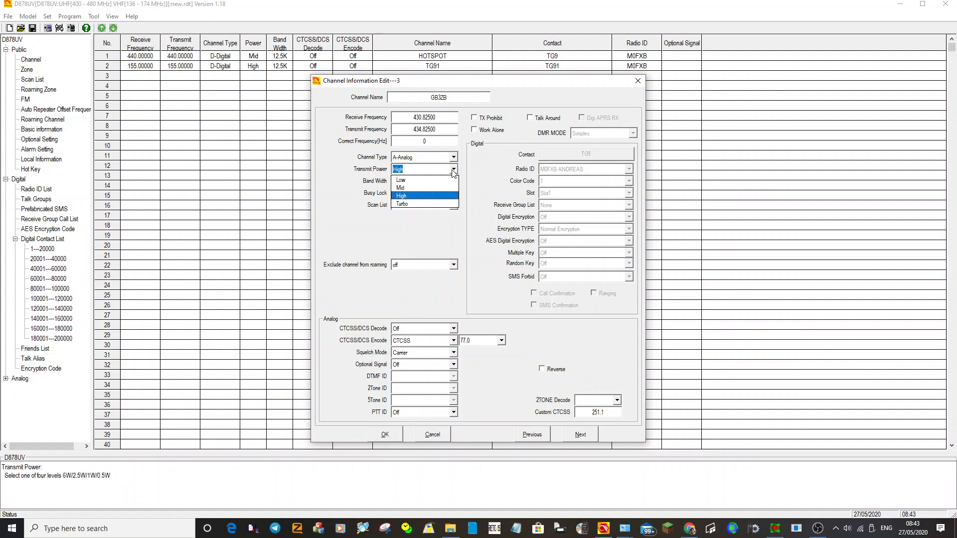
left_click(424, 188)
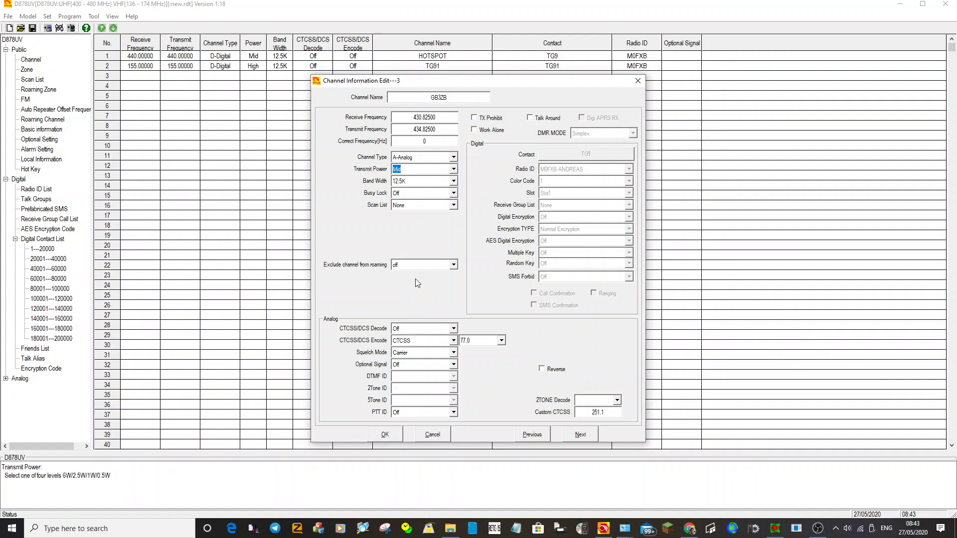
left_click(454, 206)
left_click(455, 207)
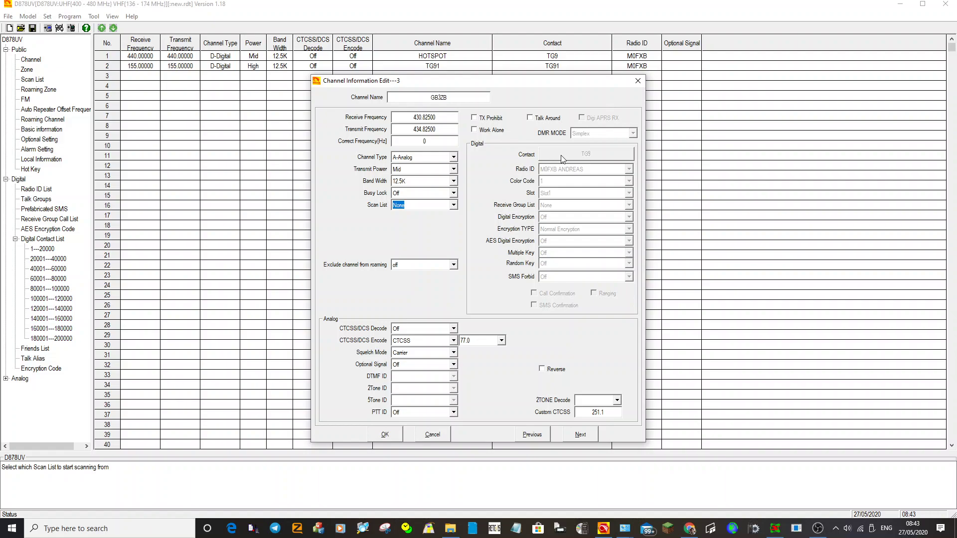
left_click(387, 434)
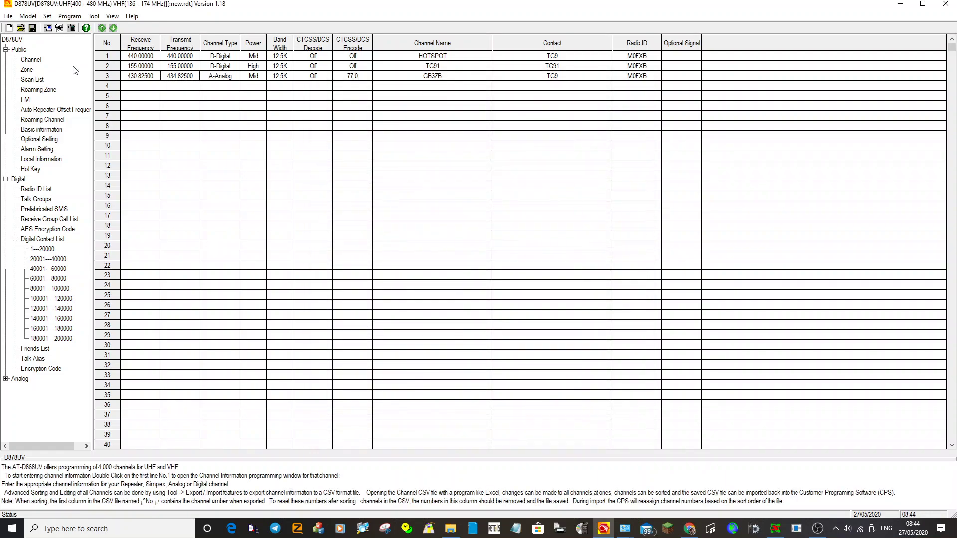
Step: Create zone 2 'FM REPEATER' containing GB3ZB as its only channel
left_click(24, 70)
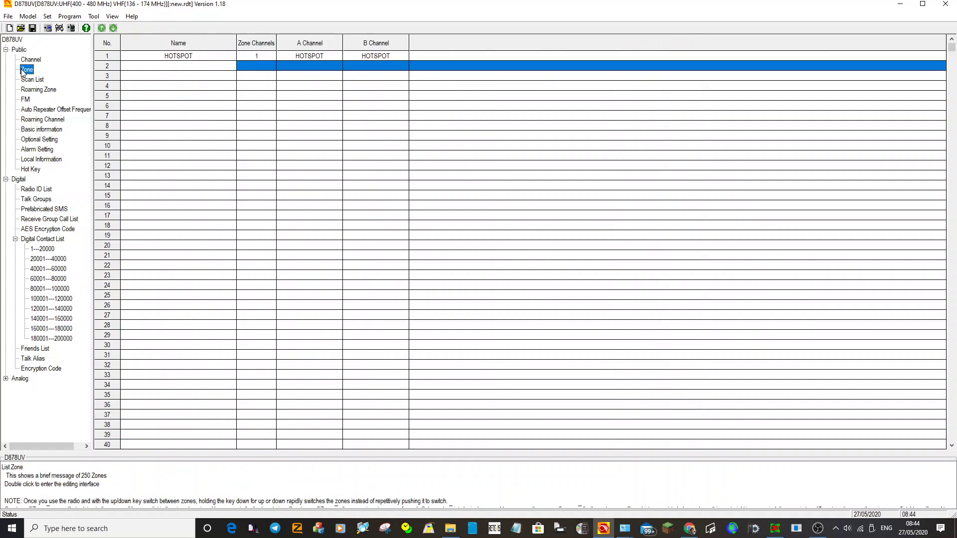
double_click(213, 68)
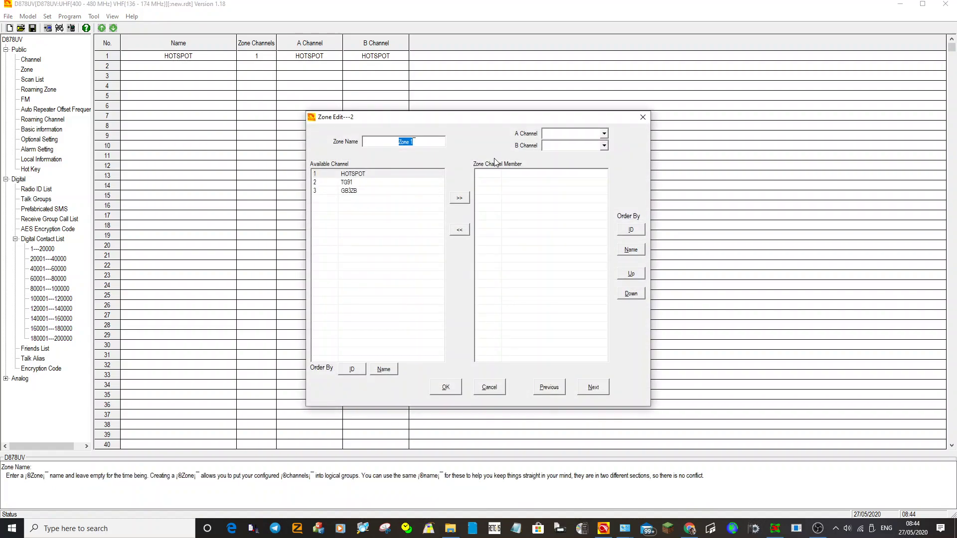
type("FM REPEATER")
left_click(355, 191)
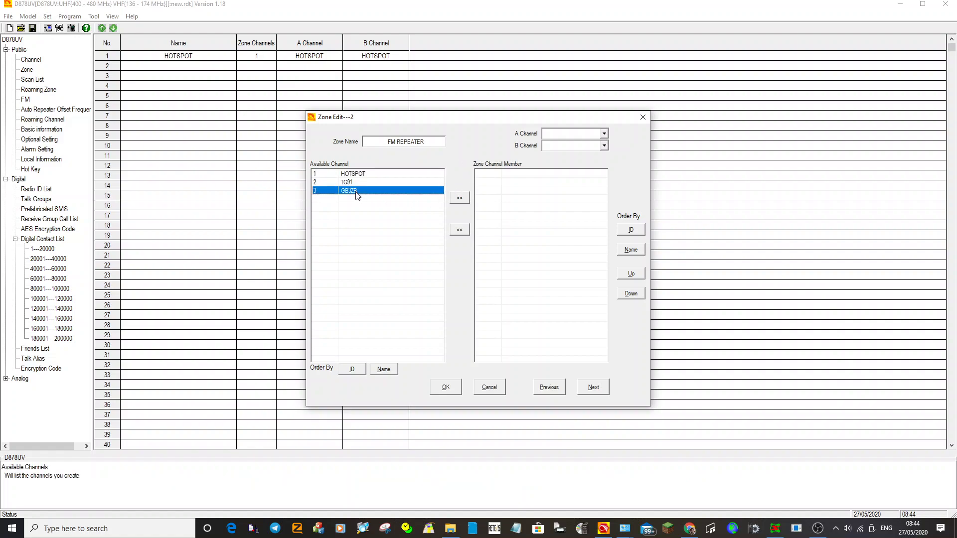
left_click(459, 199)
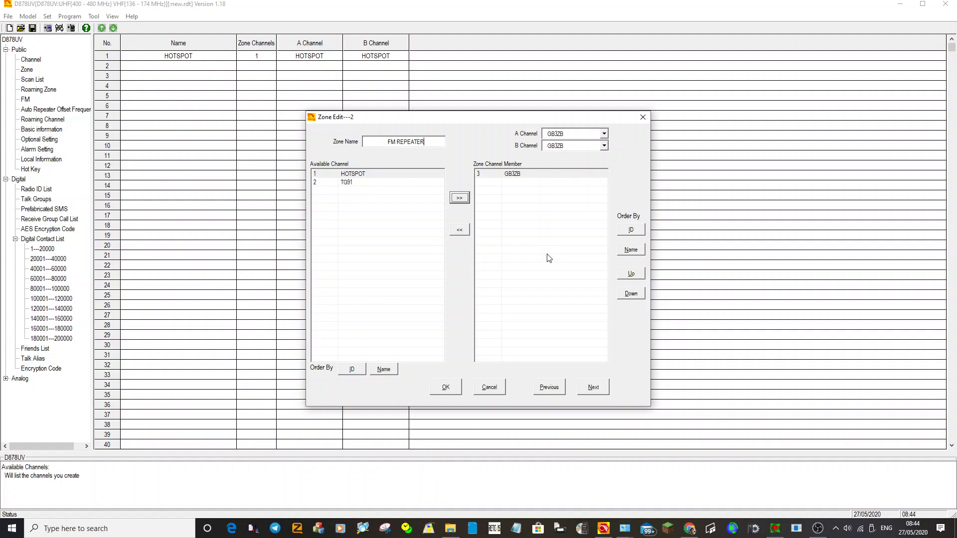
left_click(442, 388)
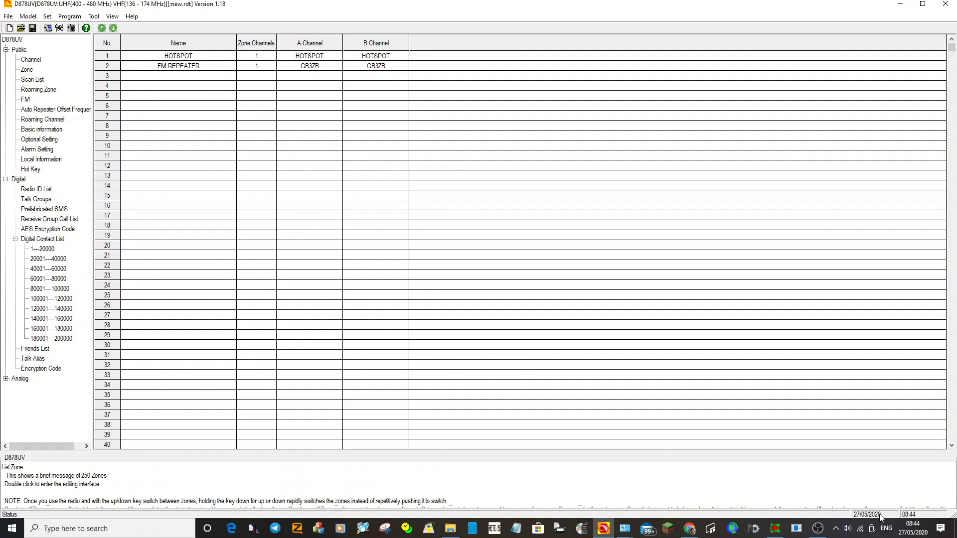
left_click(818, 531)
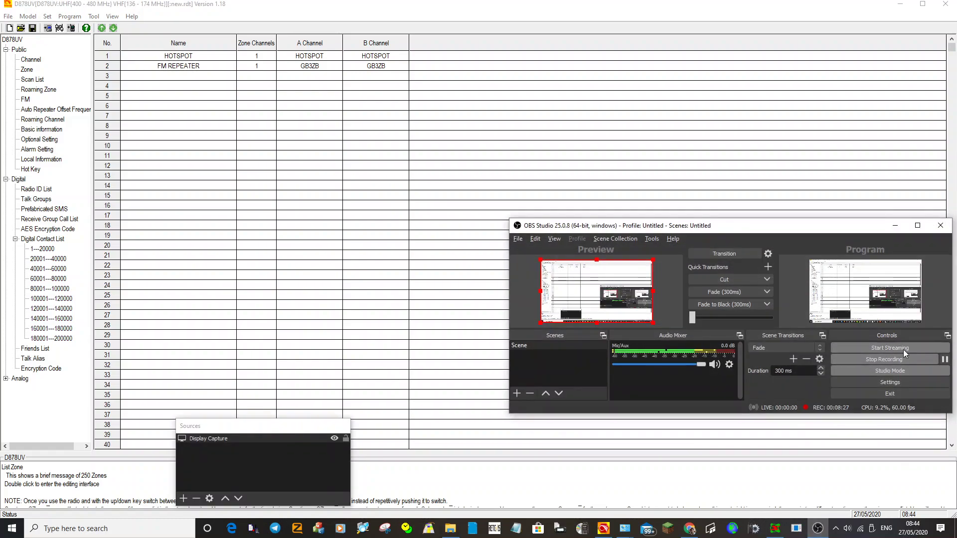